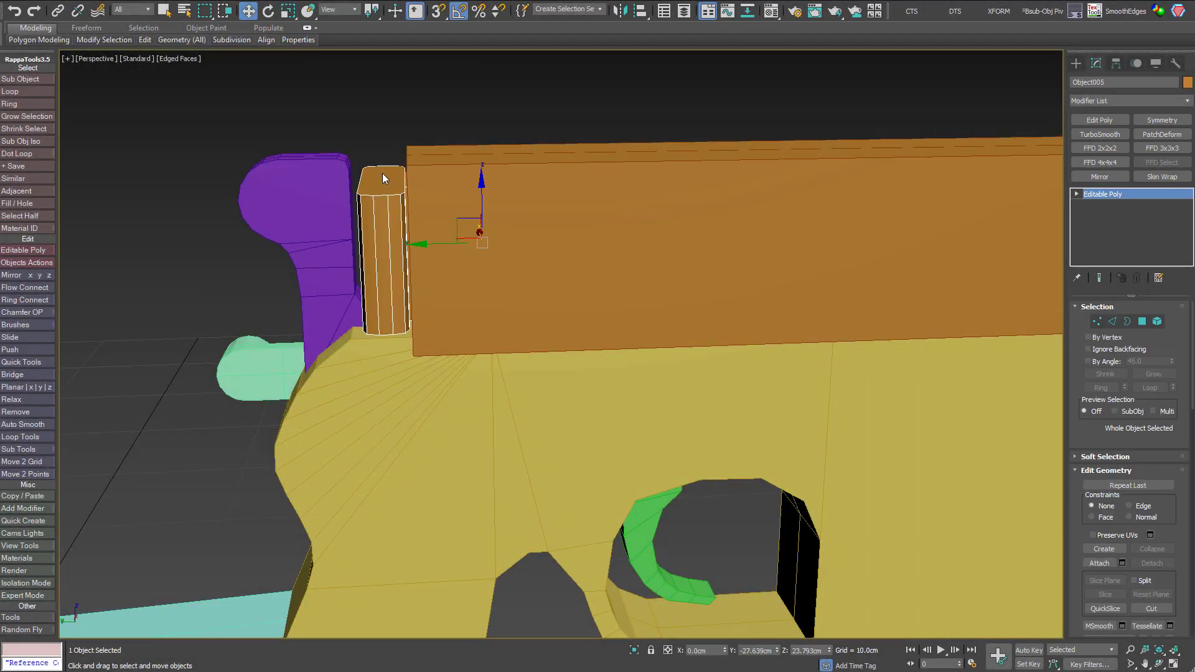
Shorten the small orange pin behind the slide by selecting its lower vertices and moving them up slightly
left_click(387, 175)
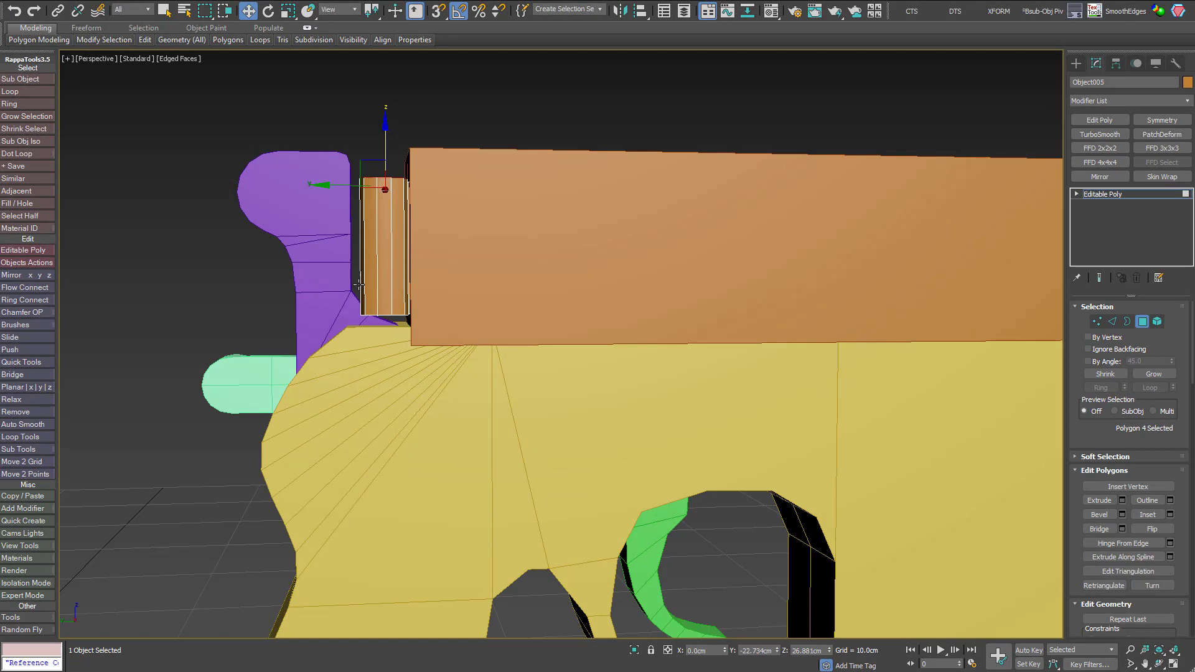
key("1")
left_click_drag(308, 280, 460, 375)
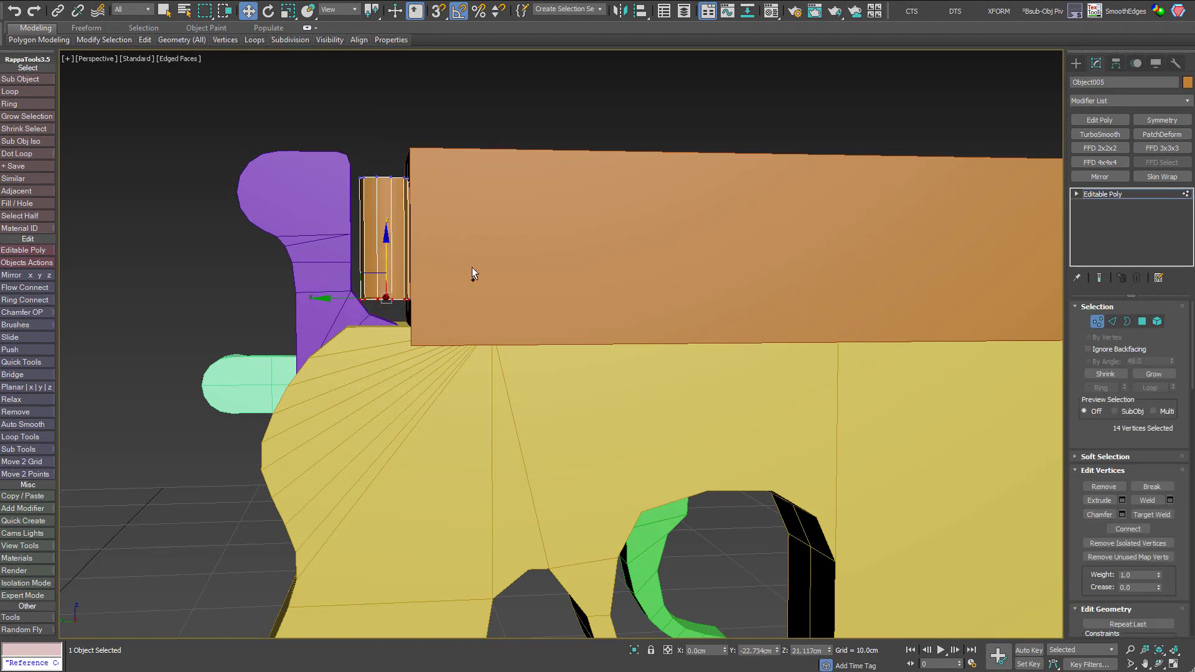
key("1")
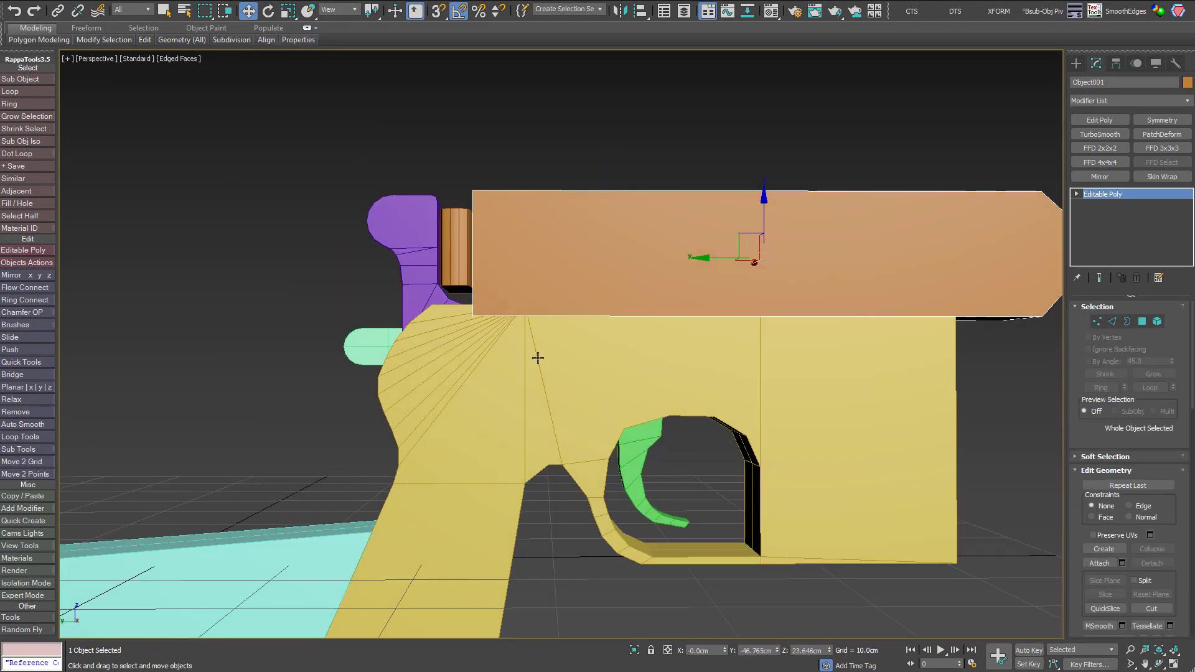
Align the top-edge vertices of the yellow pistol frame with the slide's lower rear corner using vertex snap
key("F3")
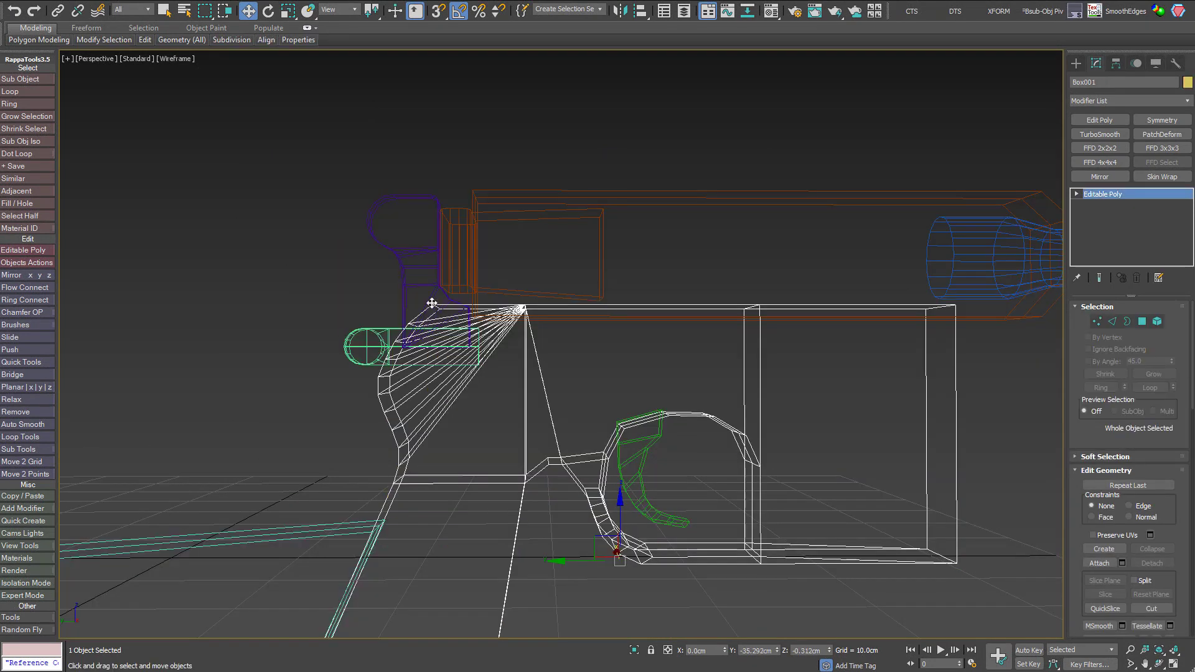
key("1")
left_click_drag(999, 345, 999, 346)
key("F3")
scroll(708, 318, "up", 4)
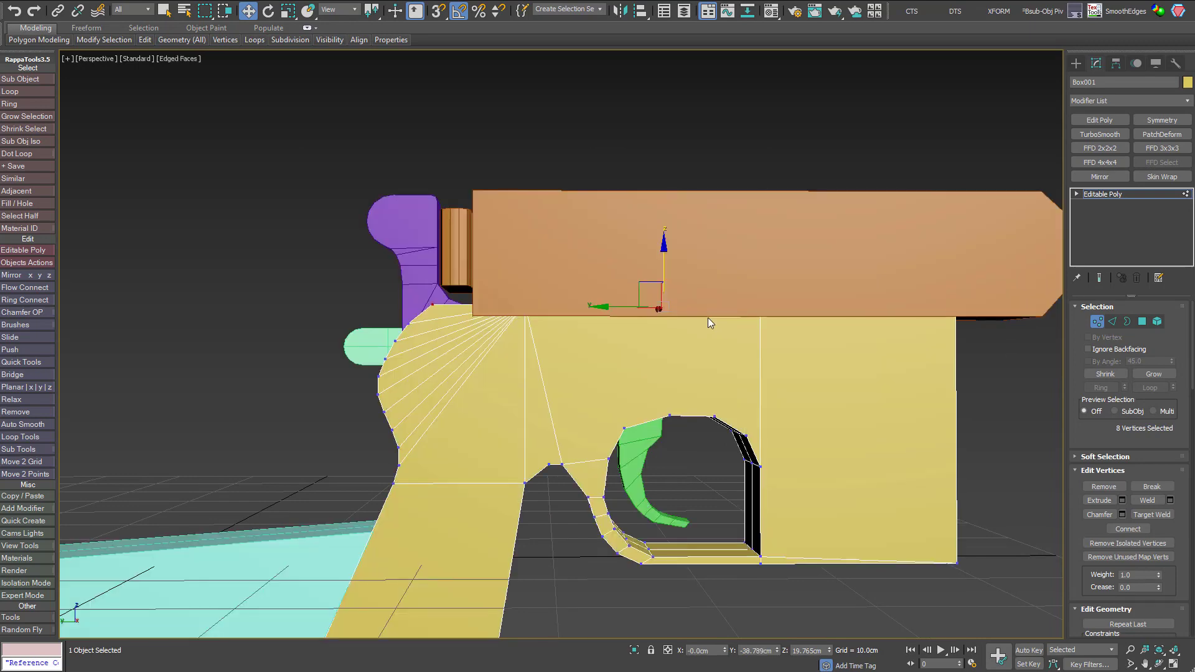
middle_click_drag(635, 301, 560, 293, "alt")
key("s")
left_click_drag(392, 290, 386, 290)
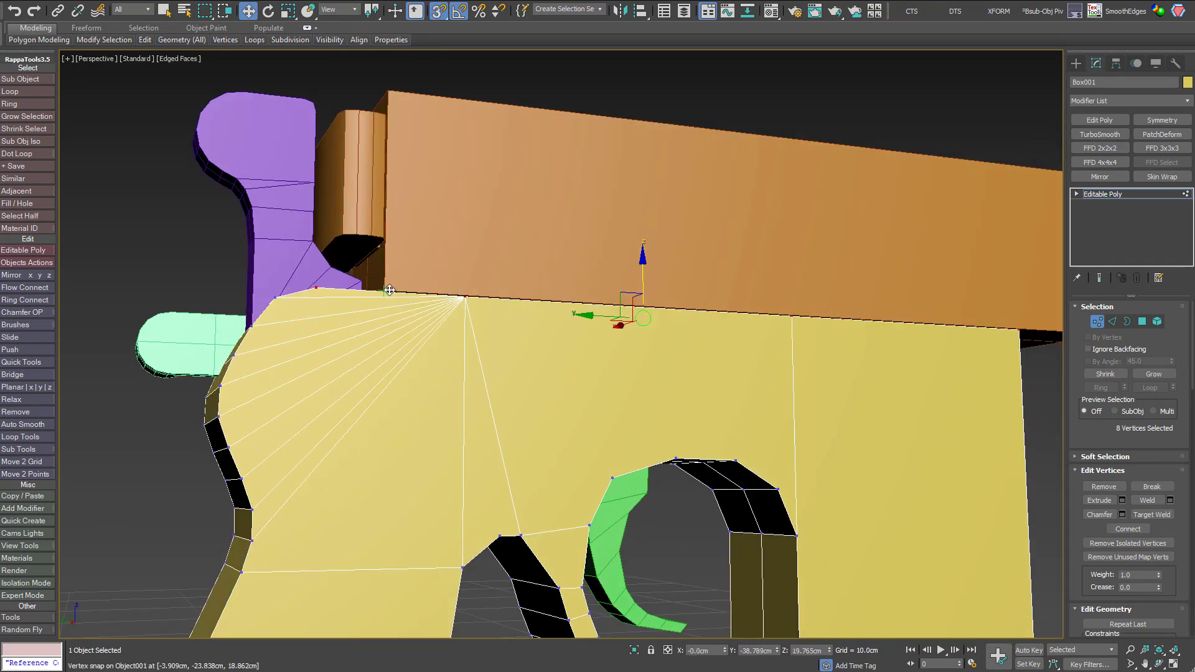
key("s")
middle_click_drag(386, 290, 435, 289, "alt")
key("1")
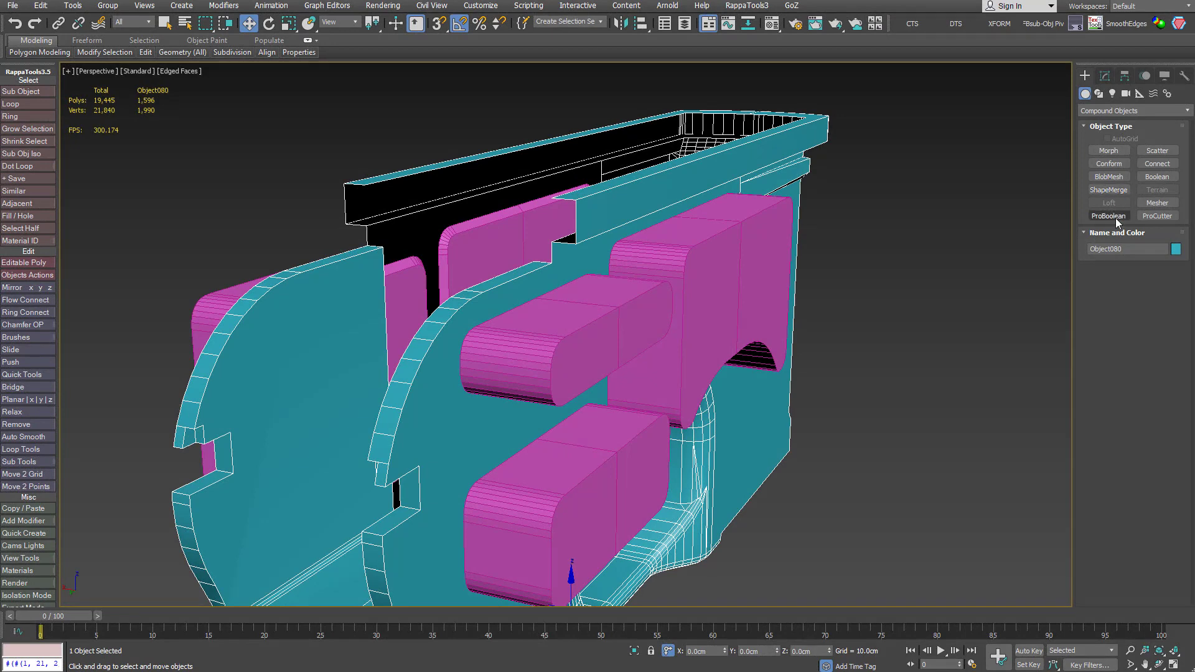
Subtract the five magenta blocks from both sides of the teal pistol frame with ProBoolean
left_click(1109, 216)
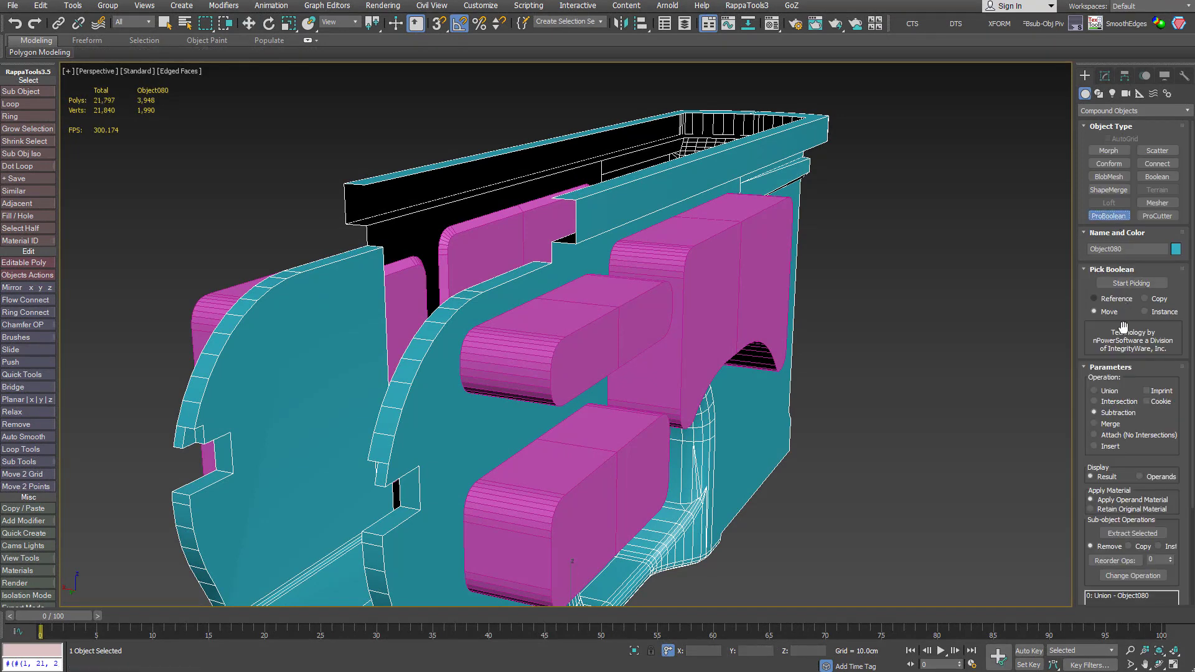
left_click(547, 349)
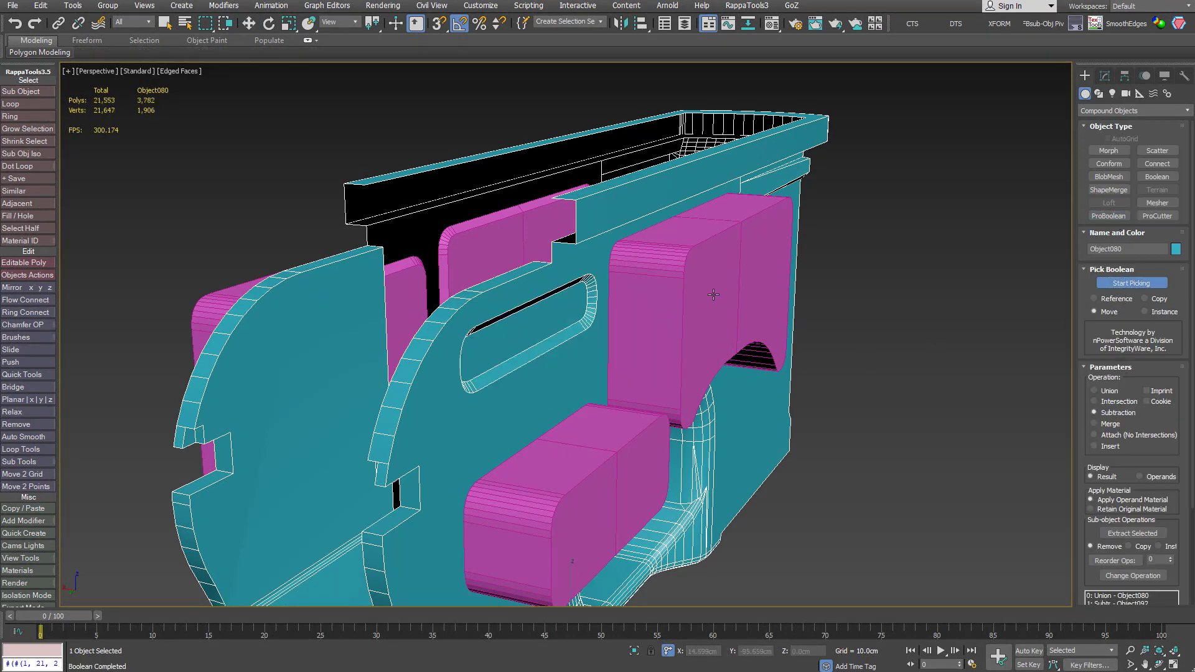
left_click(716, 293)
left_click(560, 498)
middle_click_drag(560, 498, 615, 285, "alt")
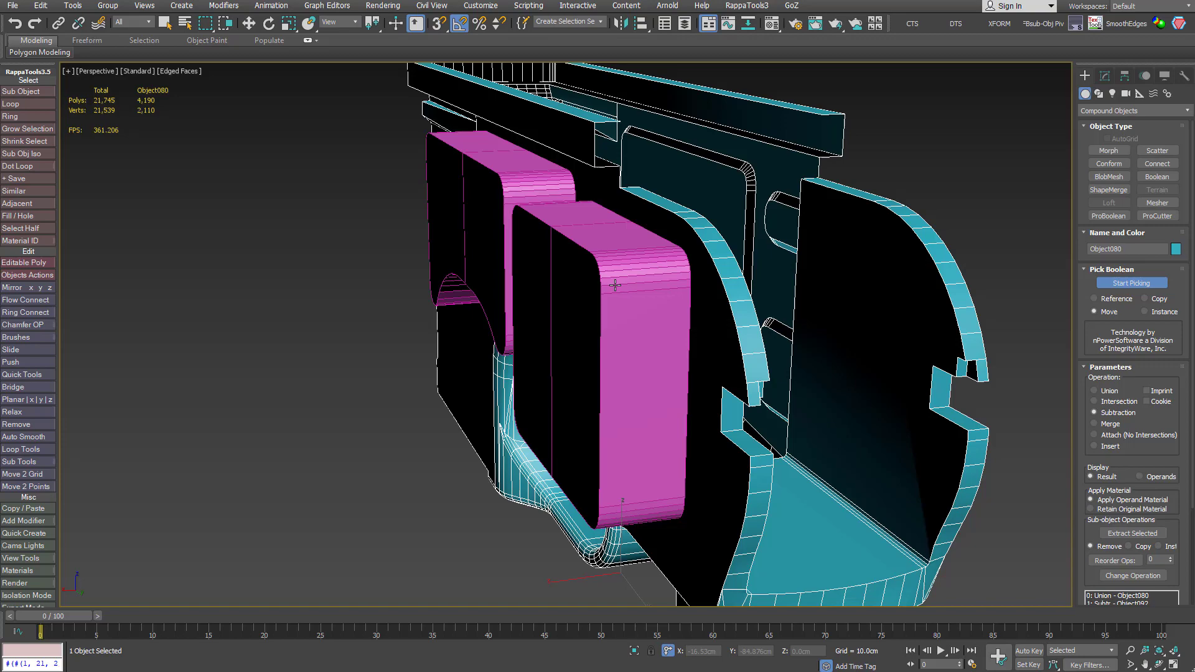
left_click(615, 284)
left_click(504, 205)
middle_click_drag(504, 205, 617, 249, "alt")
scroll(619, 259, "down", 2)
scroll(622, 272, "up", 1)
right_click(720, 226)
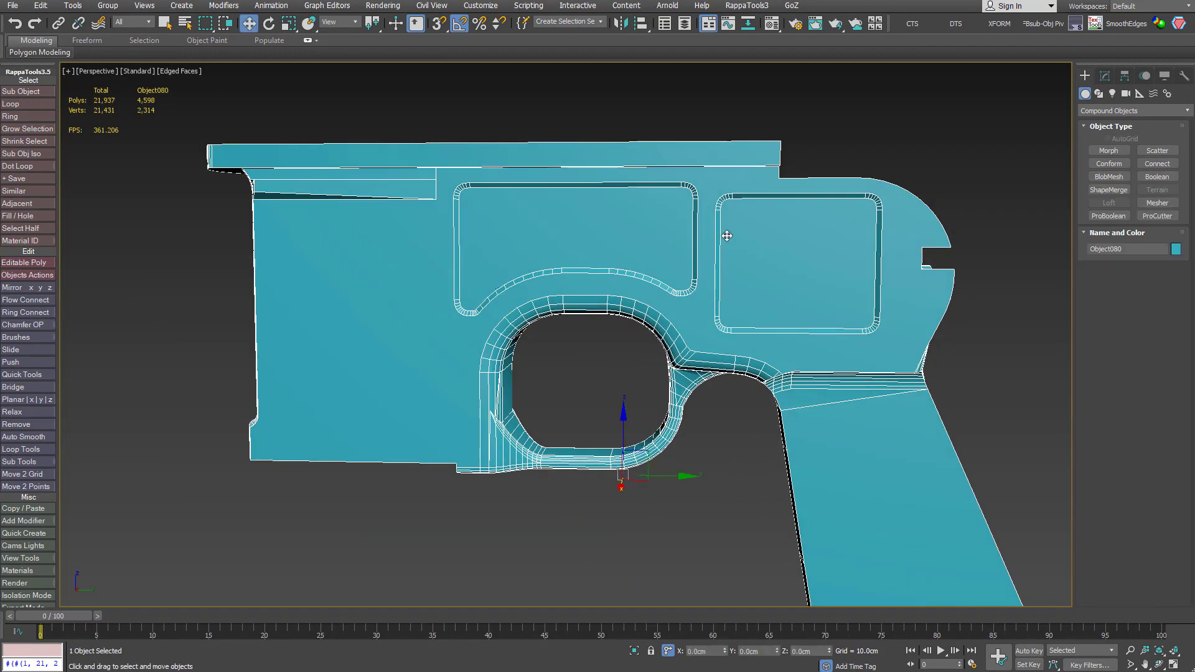
Convert the teal frame to Editable Poly and select the floor polygons of its five cut recesses
right_click(722, 226)
left_click(880, 364)
key("4")
left_click(726, 249)
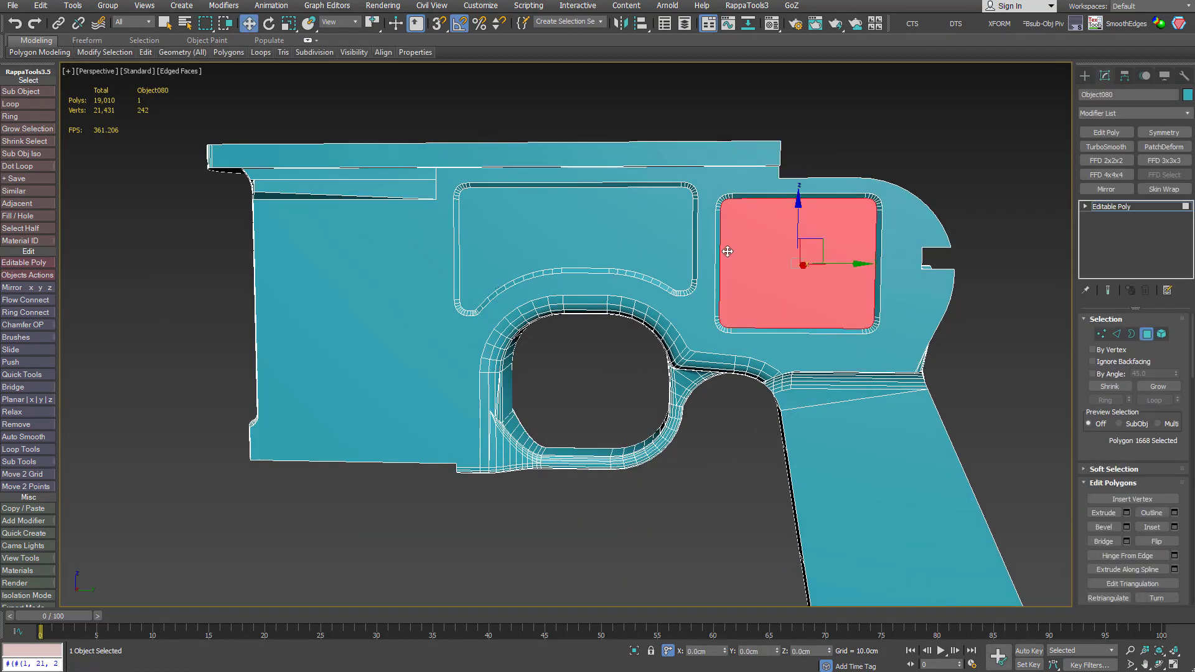
left_click(596, 224, "ctrl")
scroll(611, 294, "up", 2)
middle_click_drag(610, 293, 491, 294, "alt")
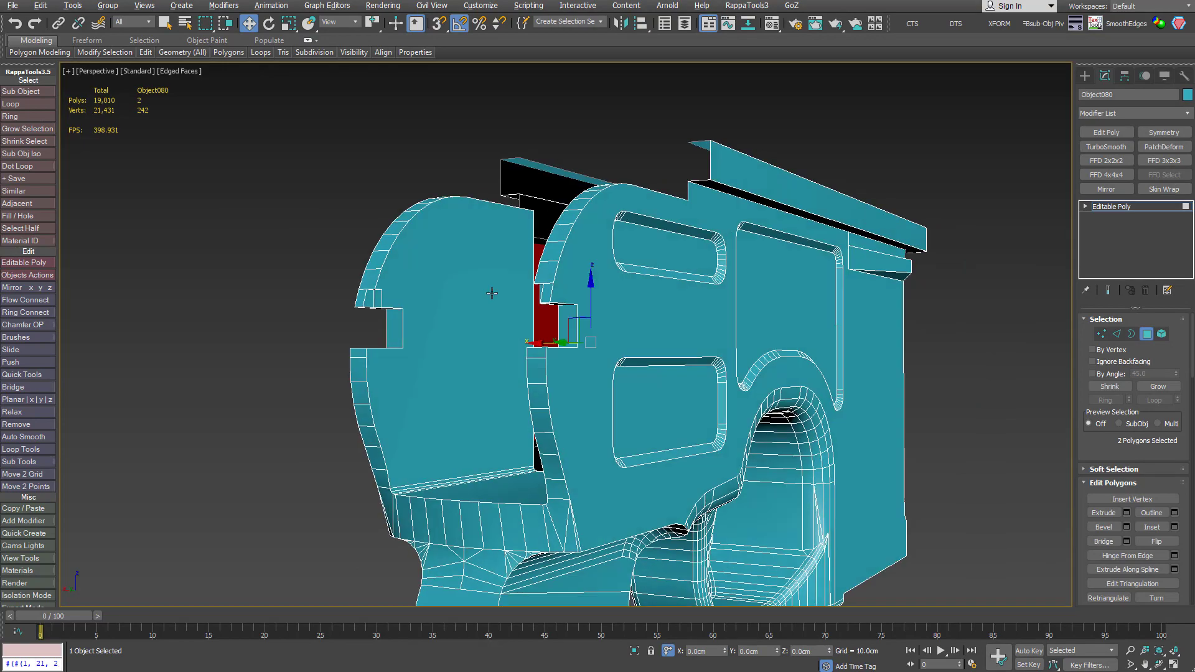
left_click(787, 309, "ctrl")
left_click(675, 255, "ctrl")
left_click(680, 380, "ctrl")
scroll(664, 391, "up", 2)
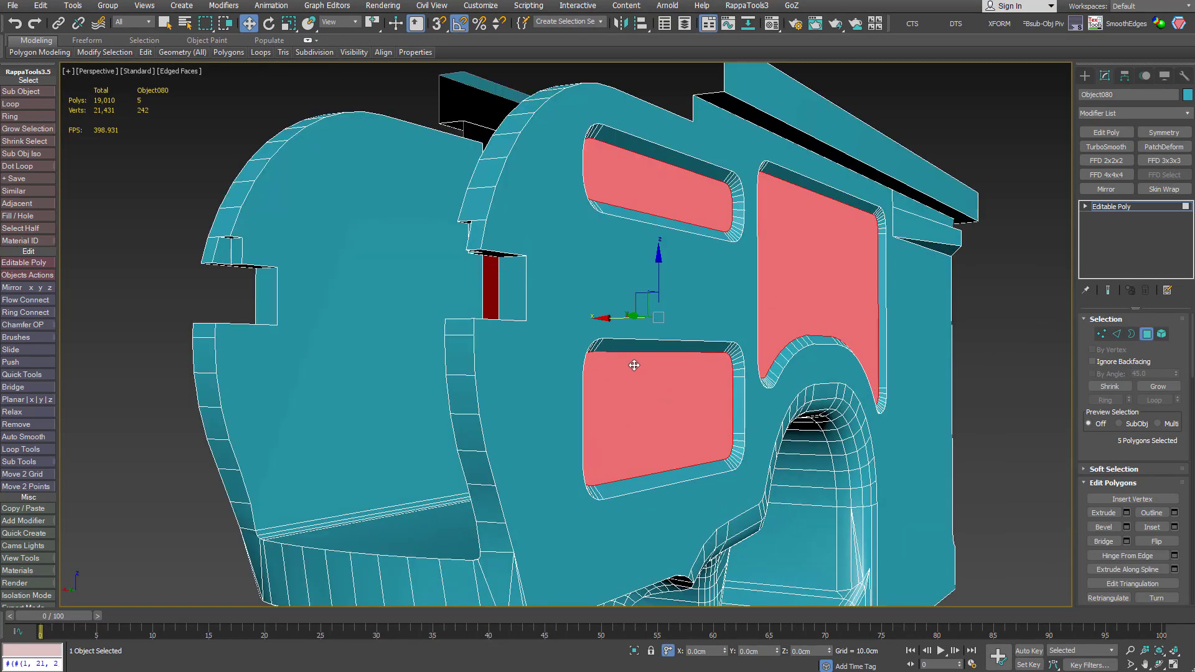
middle_click_drag(634, 365, 637, 371, "alt")
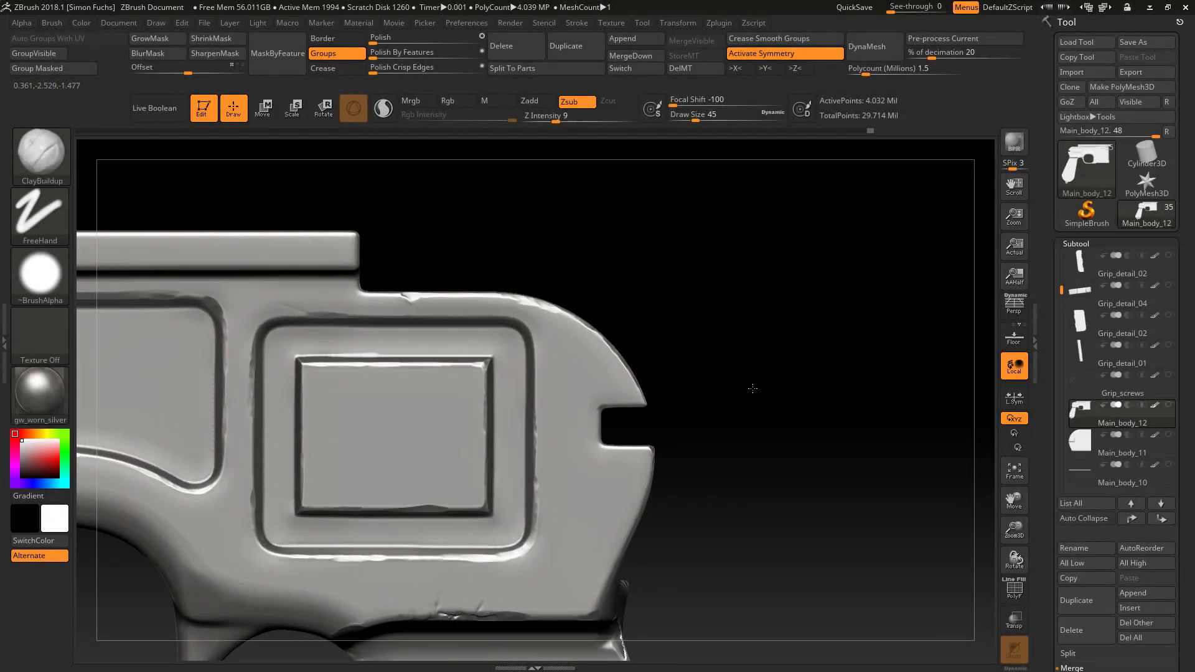
left_click_drag(753, 389, 741, 393)
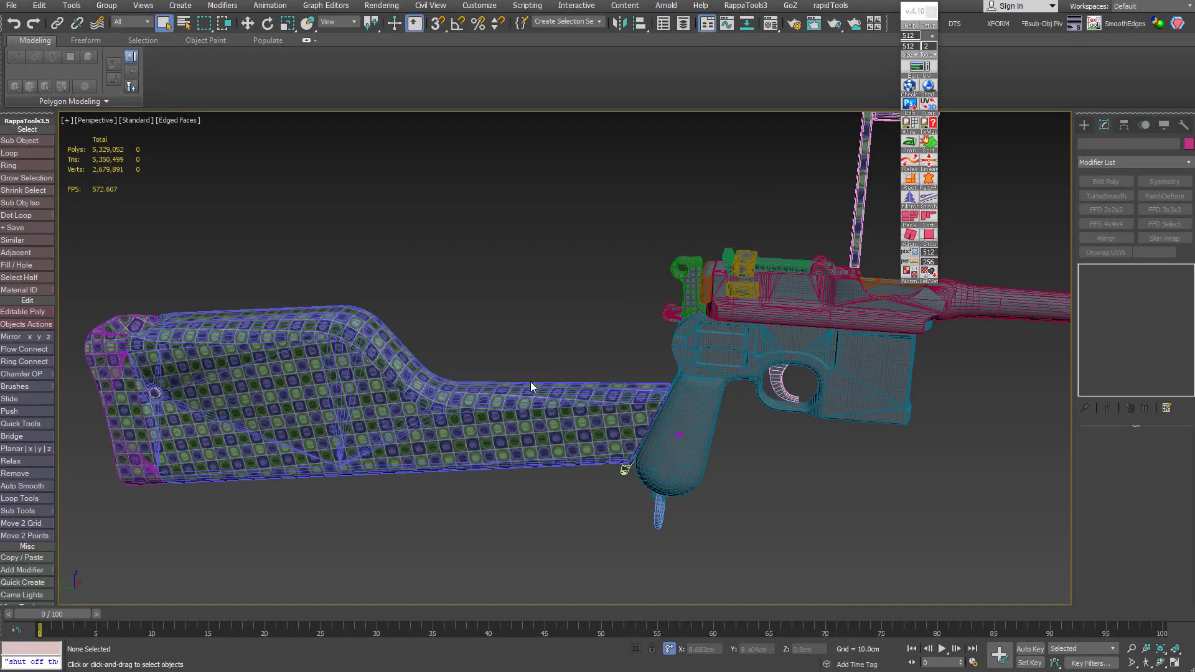
Switch to 3ds Max, select the stock's objects, and apply Unwrap UVW with its UV editor open
scroll(619, 312, "down", 3)
middle_click_drag(619, 312, 331, 312, "alt")
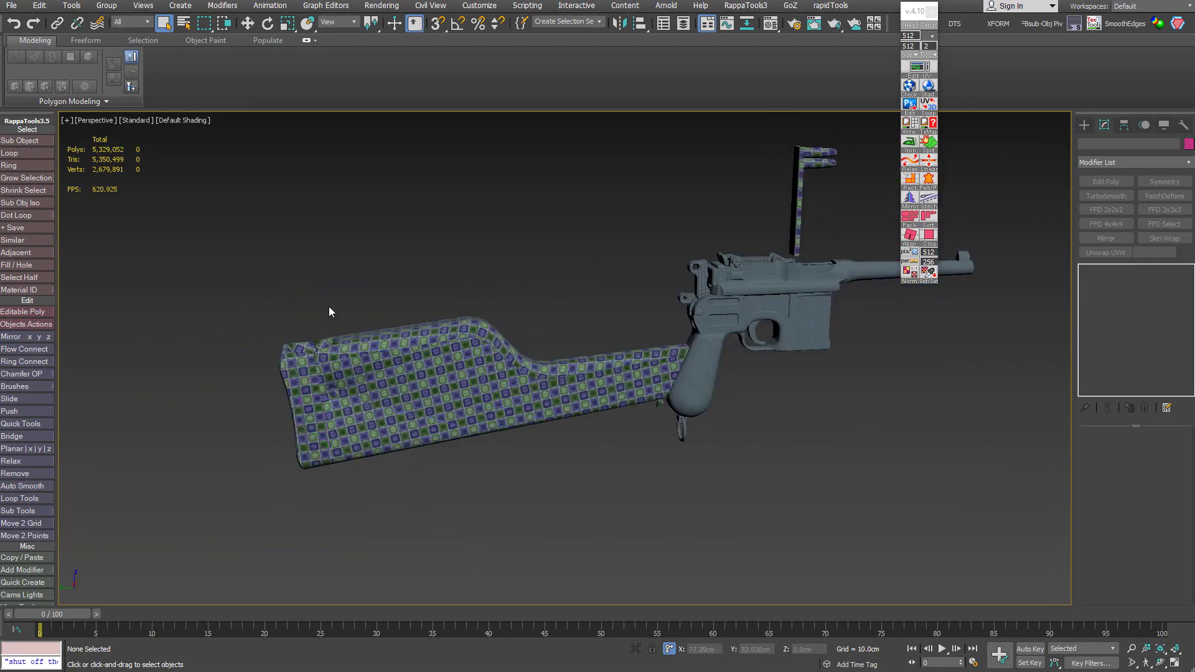
left_click(364, 456)
key("z")
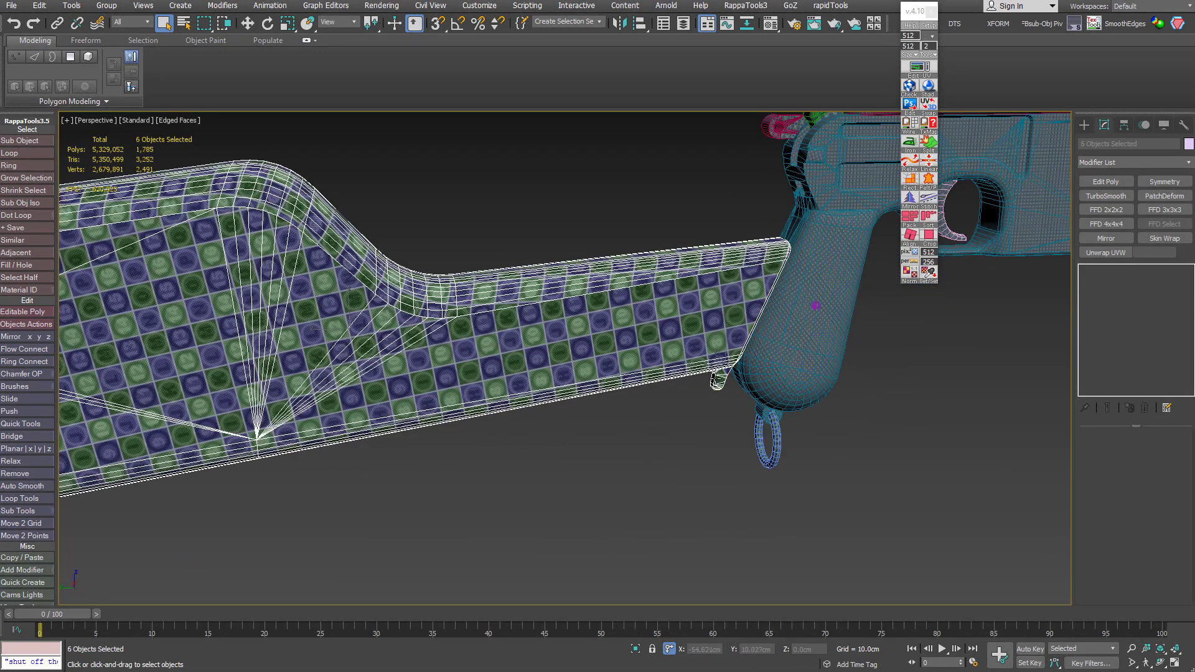
middle_click_drag(726, 312, 554, 434)
middle_click_drag(429, 356, 502, 391)
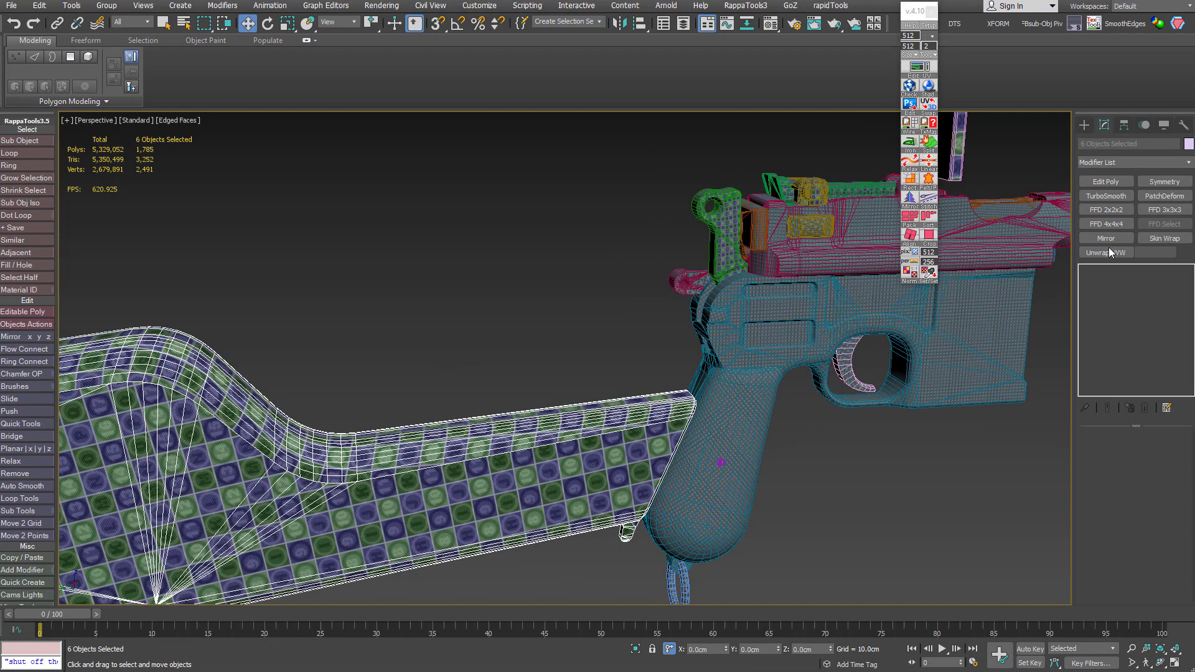
key("u")
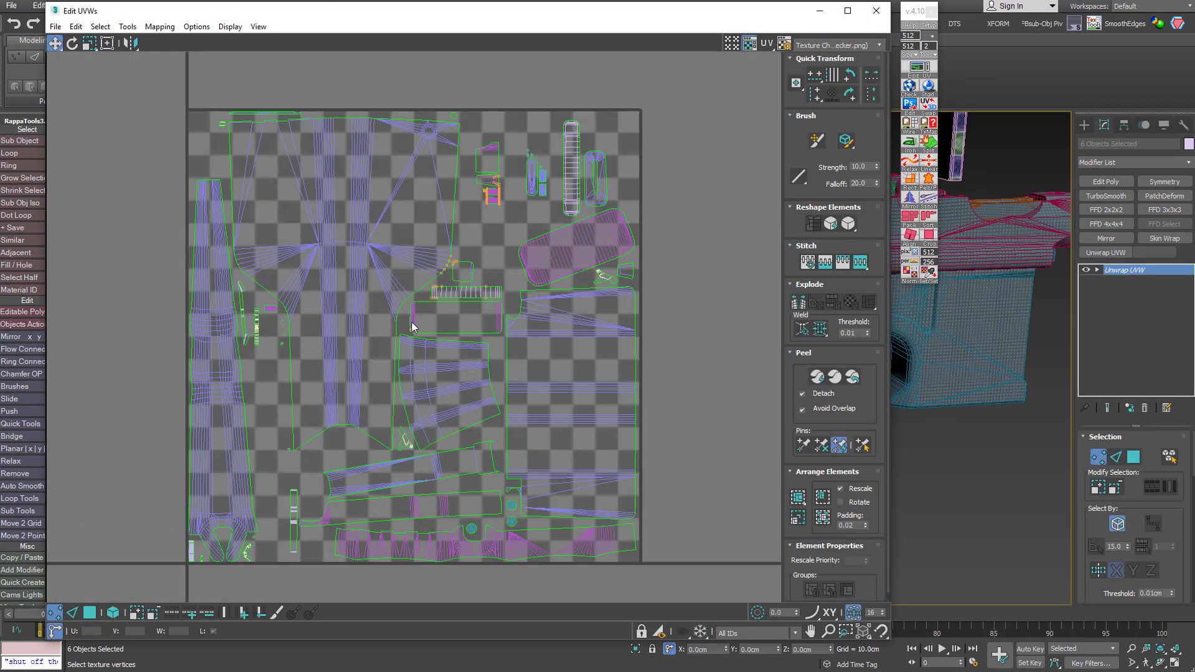
Work at polygon level in the stock's unwrap and select all of its UV faces
scroll(413, 315, "down", 3)
left_click(1096, 269)
left_click(1122, 302)
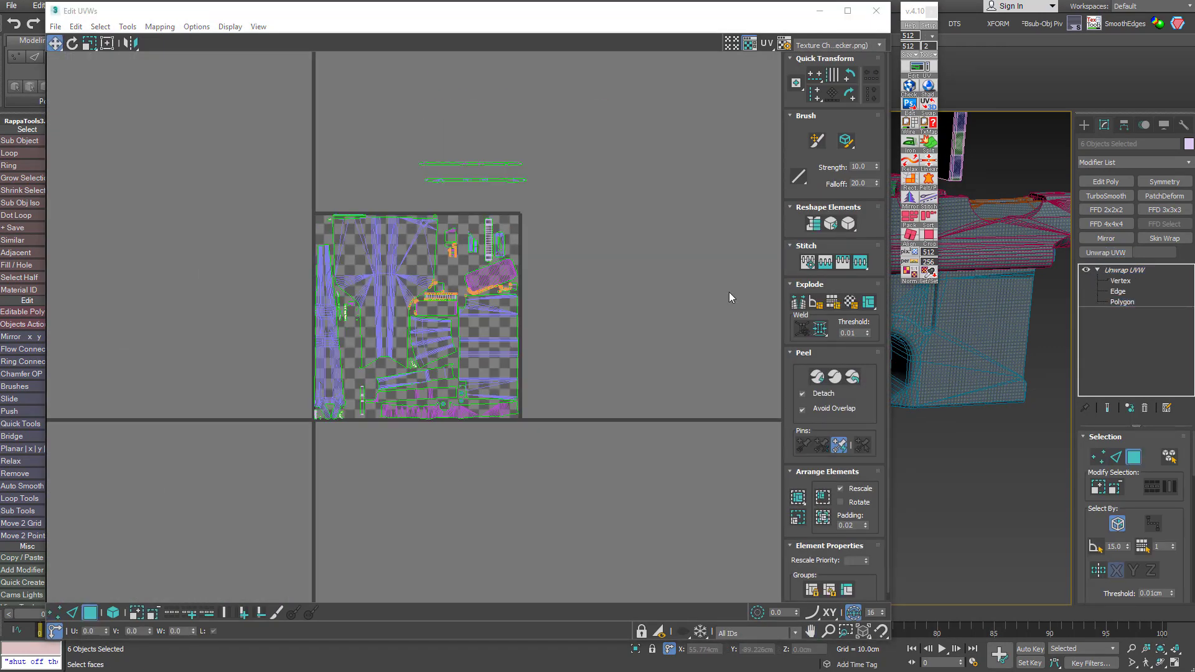
left_click(127, 27)
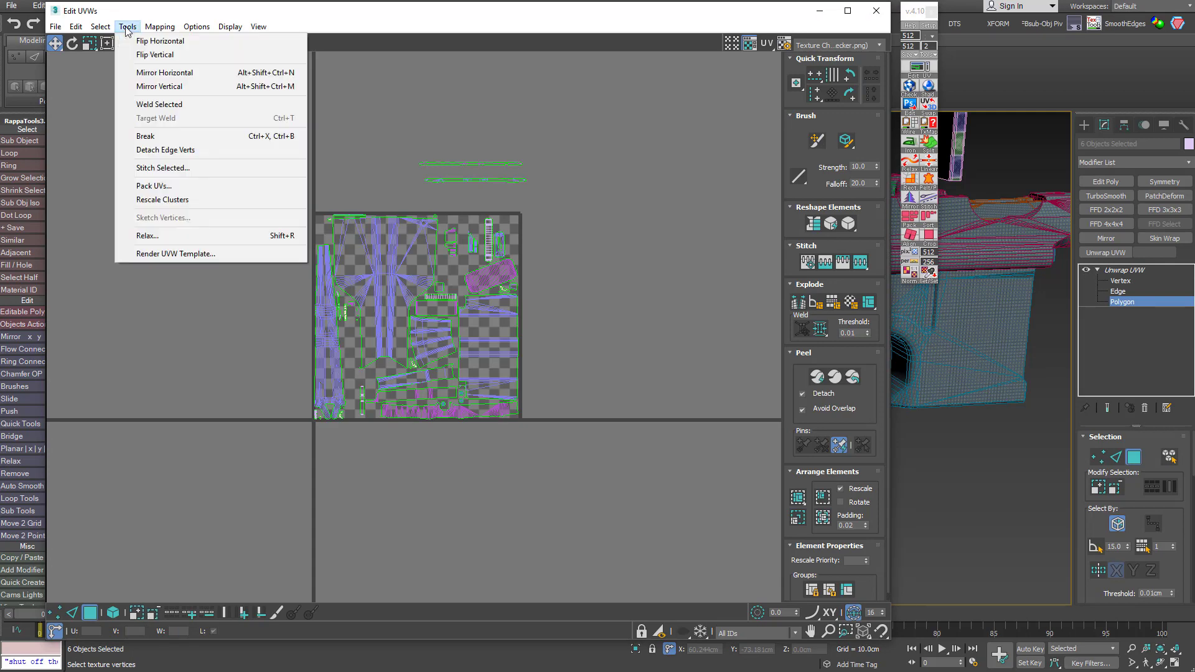
left_click_drag(697, 115, 665, 131)
key("ctrl+a")
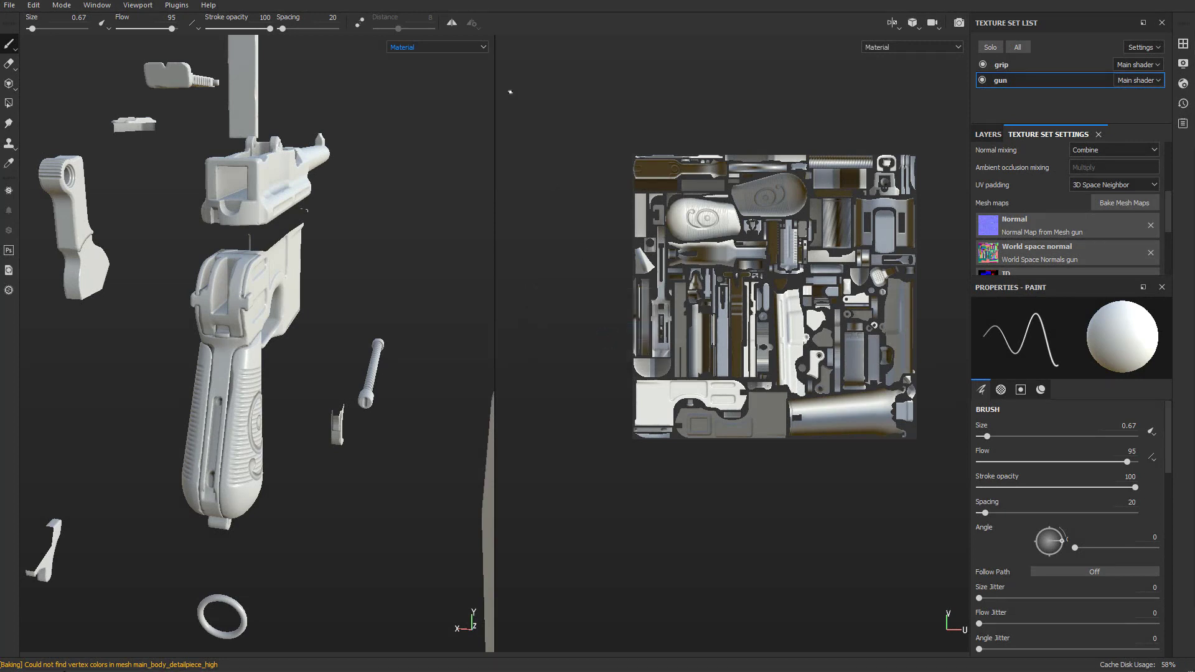
Switch to Substance Painter and display the ID mesh map on the exploded gun to inspect it
left_click(432, 52)
scroll(436, 104, "down", 4)
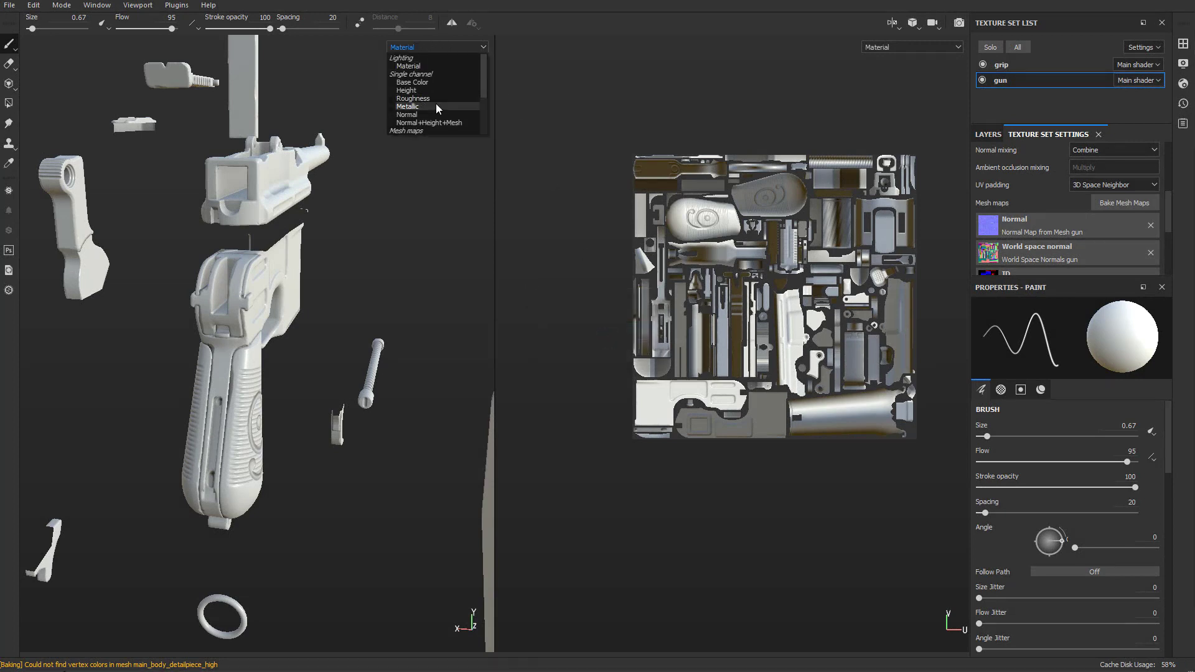
left_click(414, 107)
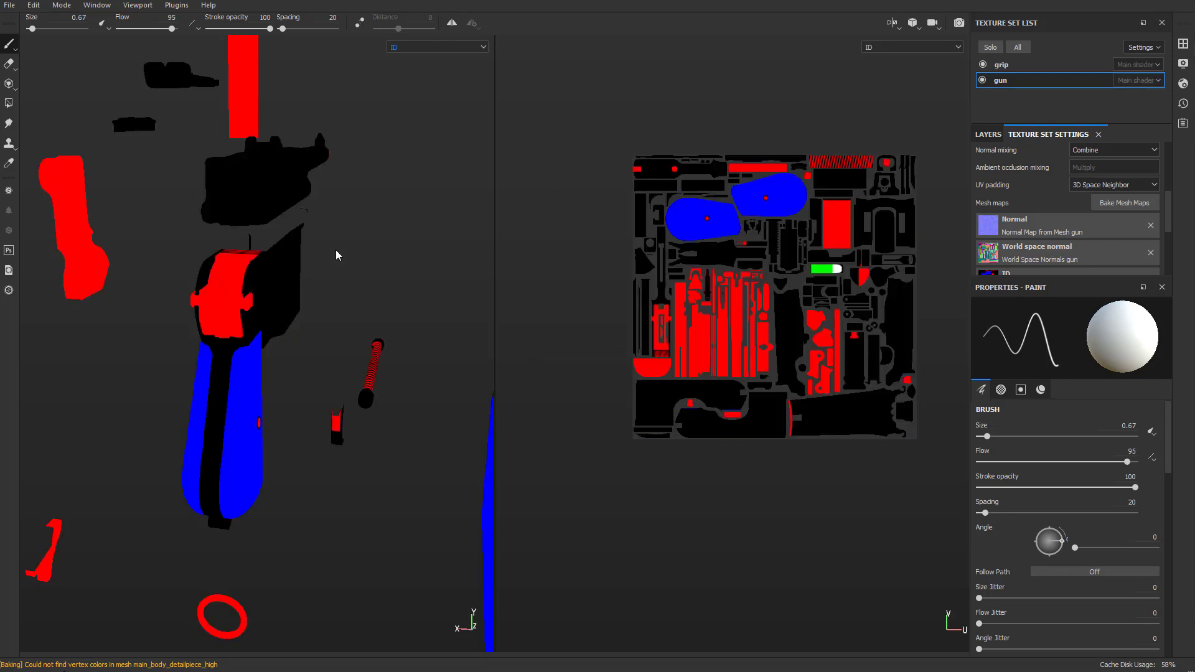
left_click_drag(335, 249, 172, 193, "alt")
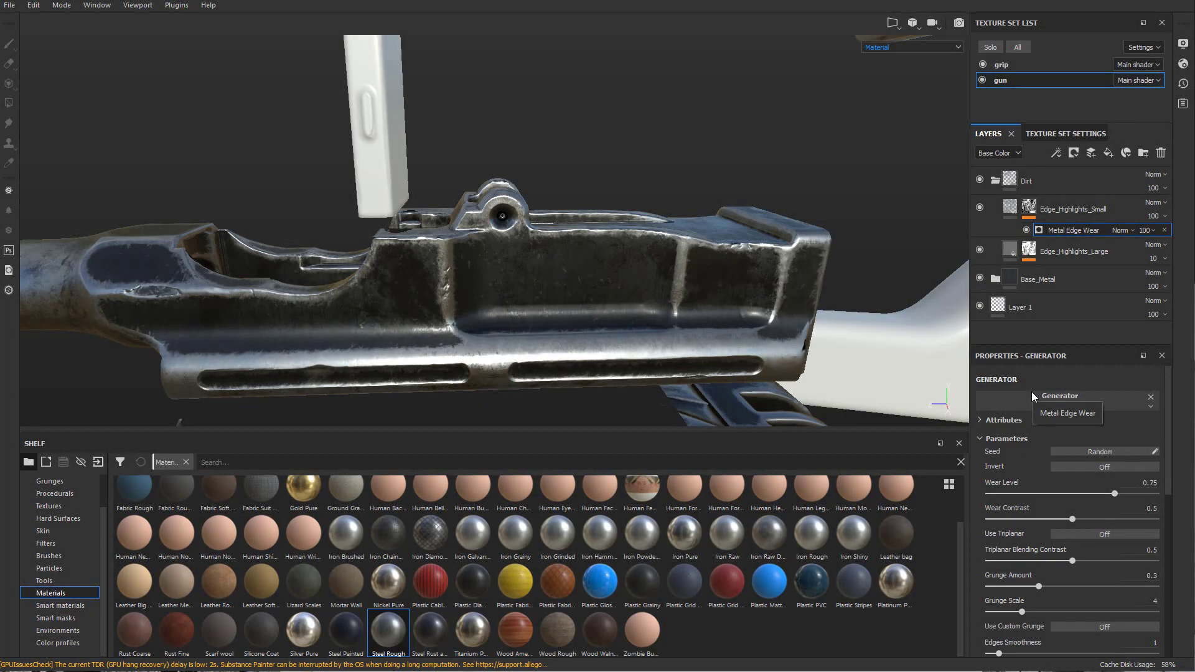
Set the small edge highlights' Metal Edge Wear level to 0.13, enable triplanar, and lower the grunge amount
left_click_drag(1115, 493, 1011, 503)
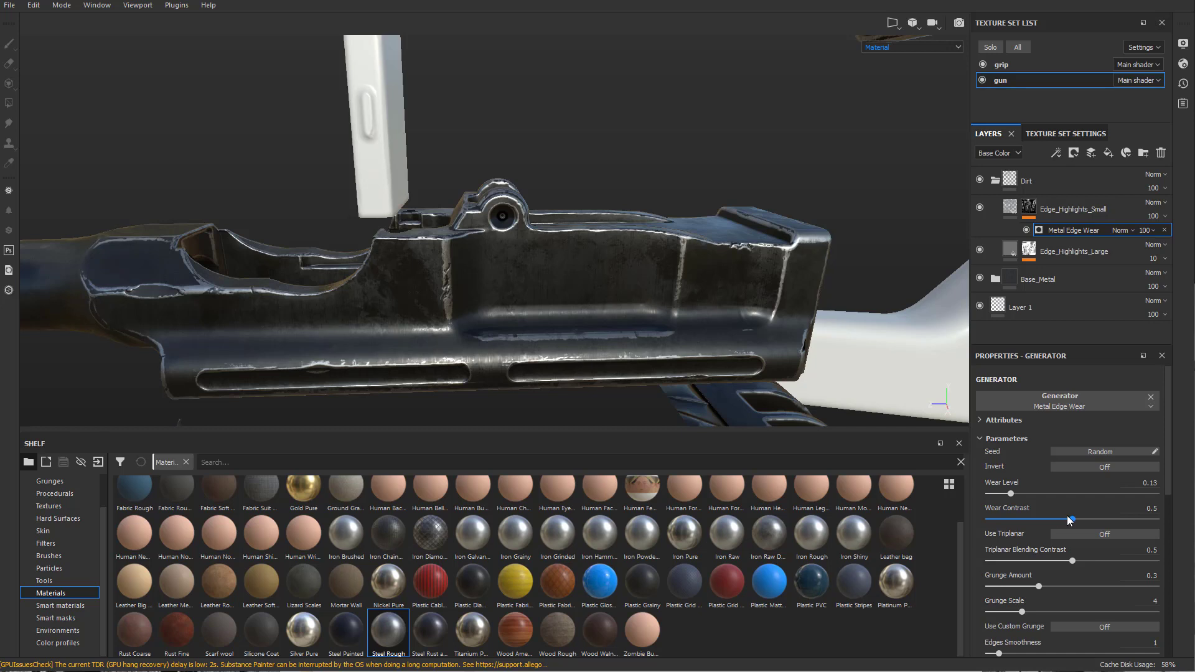
left_click(1081, 533)
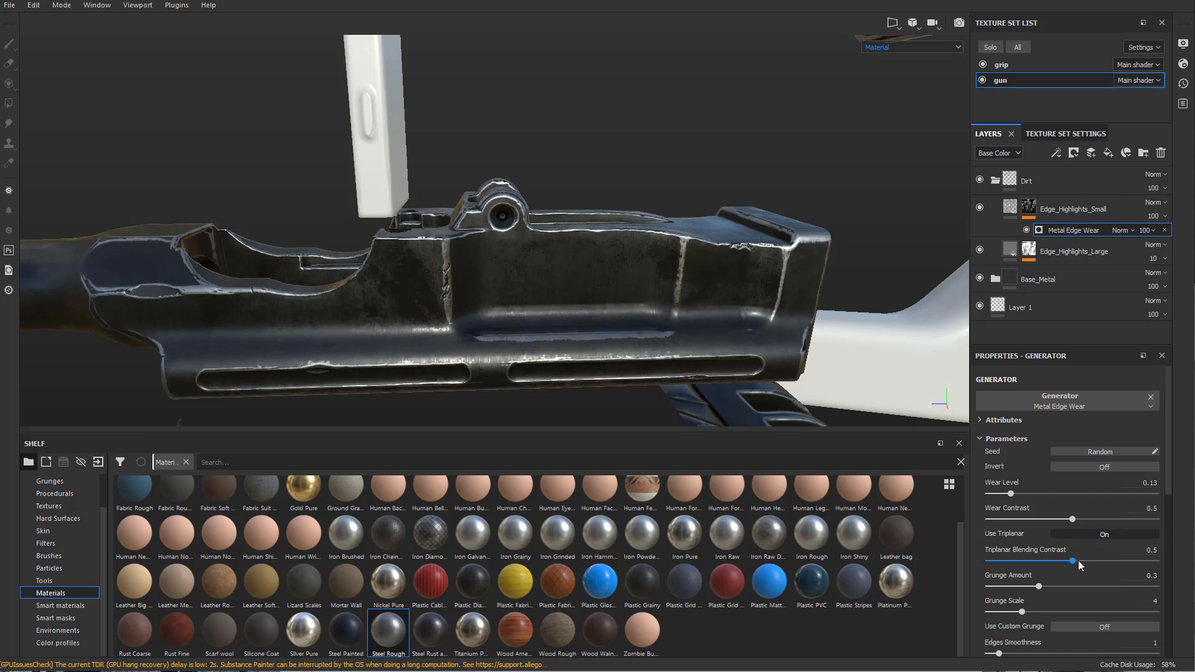
left_click_drag(1038, 586, 1006, 584)
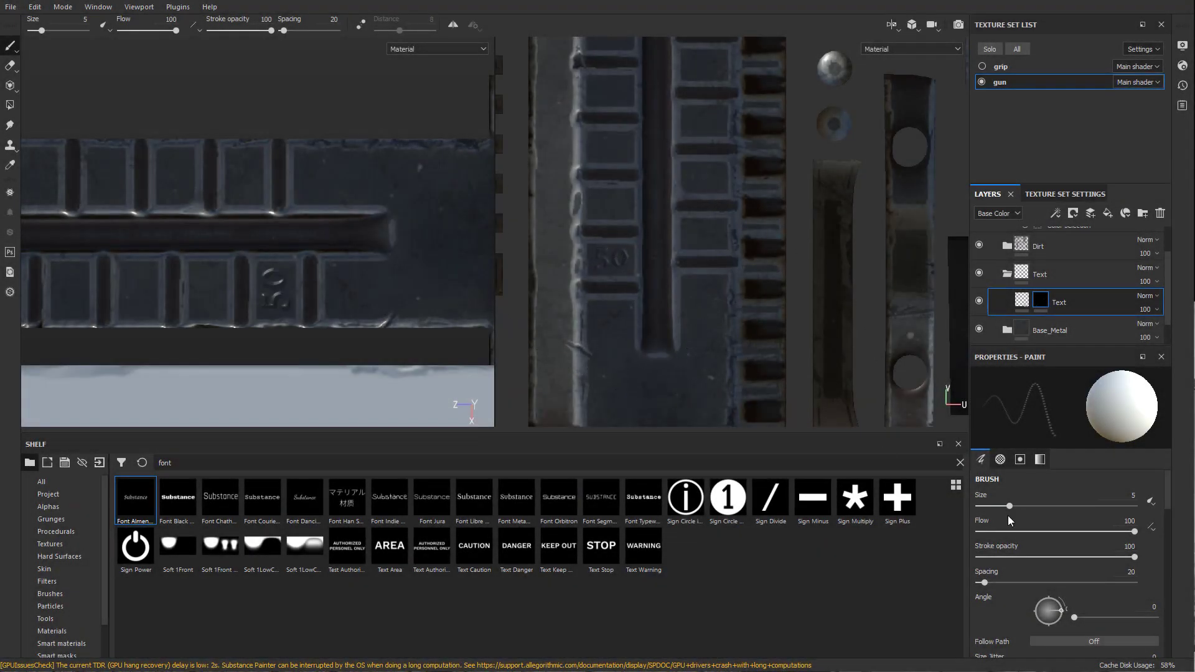
Stamp the sight-scale numbers 150 and 250 onto the successive squares beyond the 50 mark using the Font Almendra alpha
scroll(1027, 576, "down", 6)
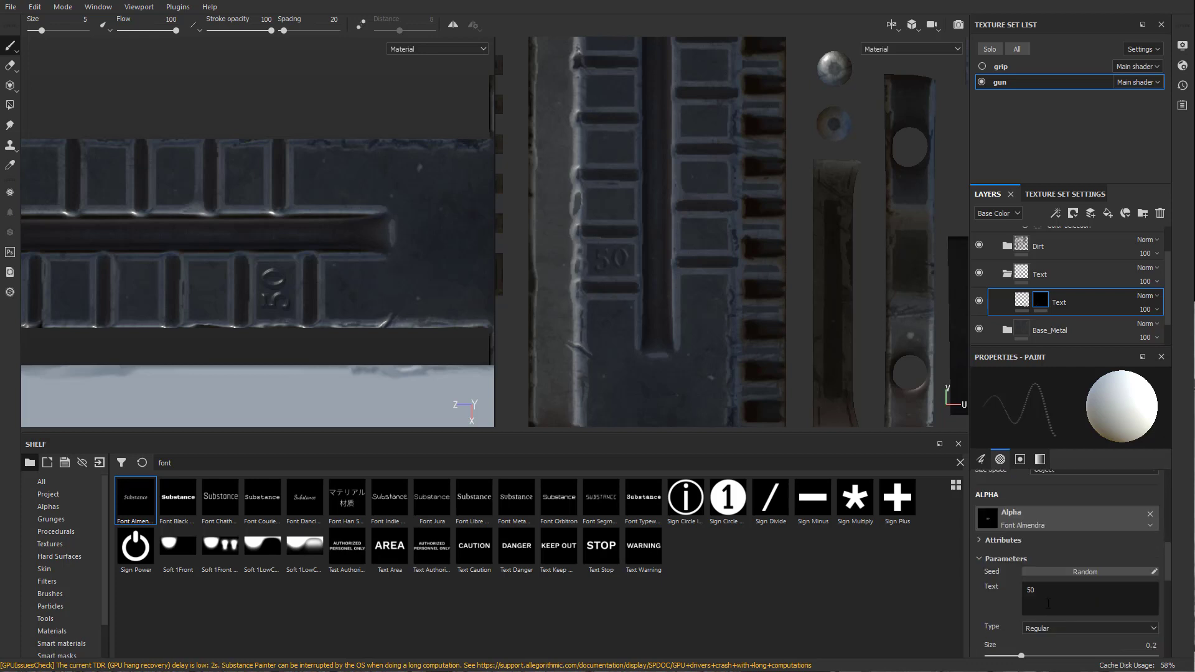
type("0")
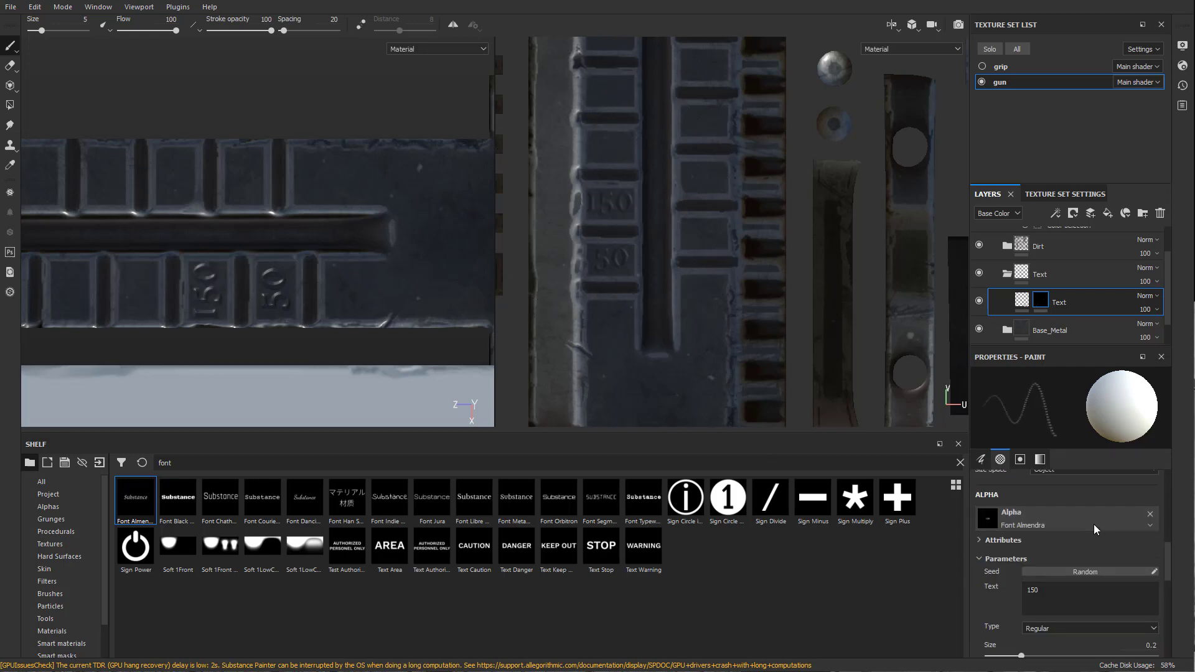
double_click(1033, 590)
type("250")
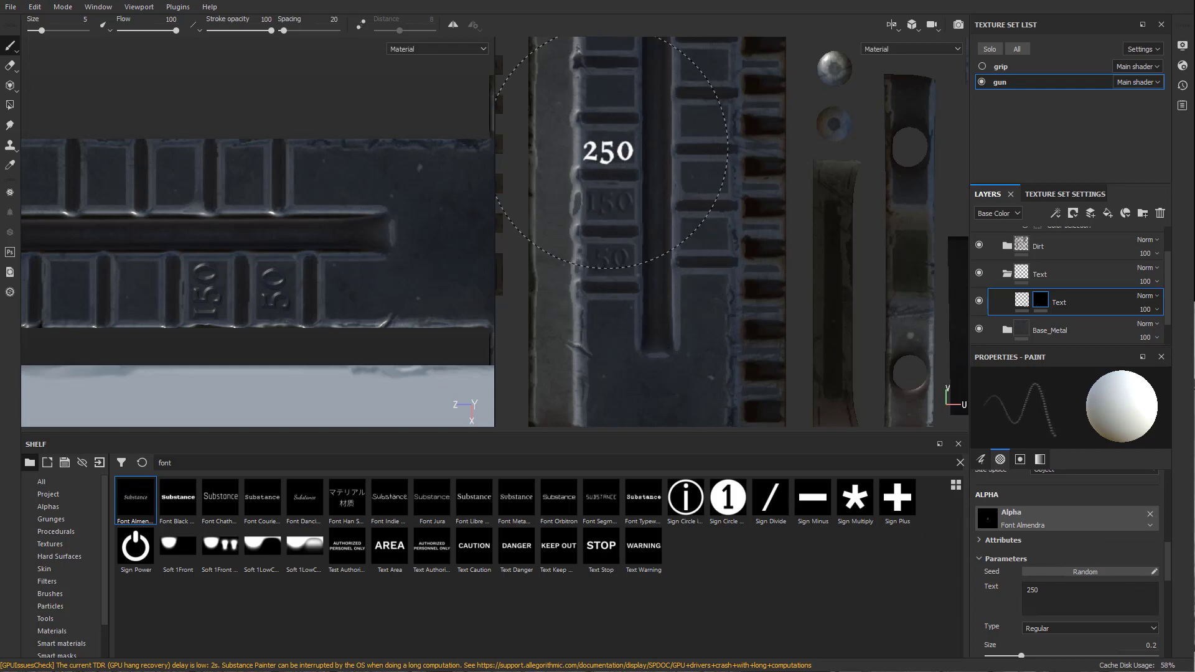
left_click(612, 149)
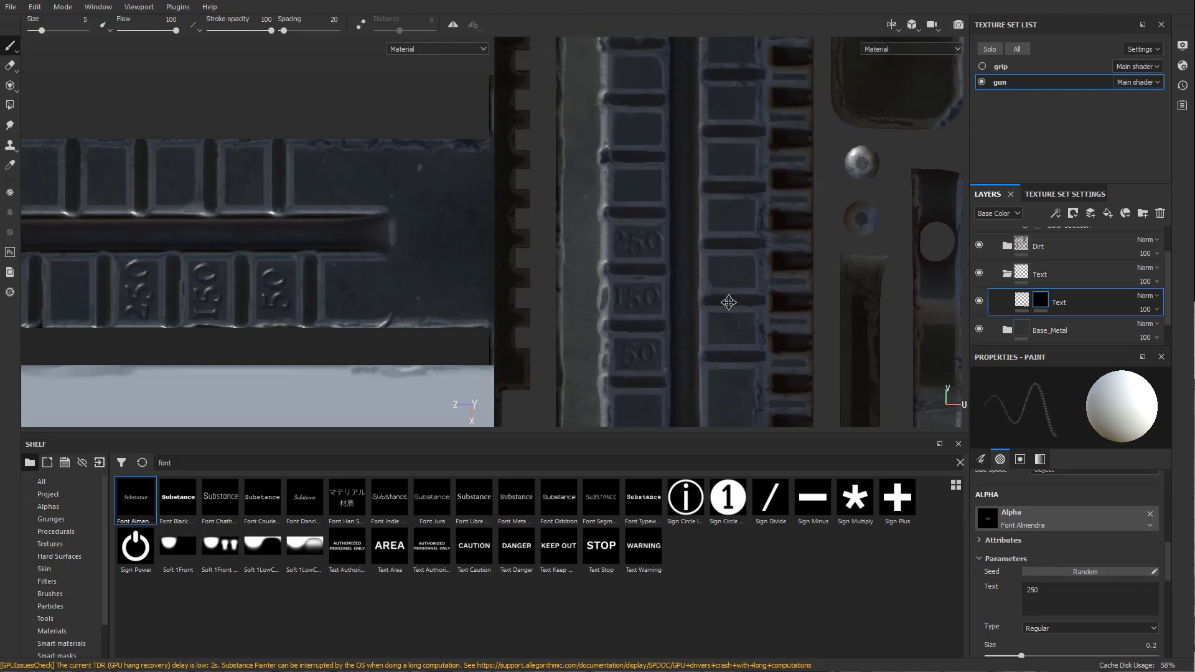
middle_click_drag(710, 190, 767, 319)
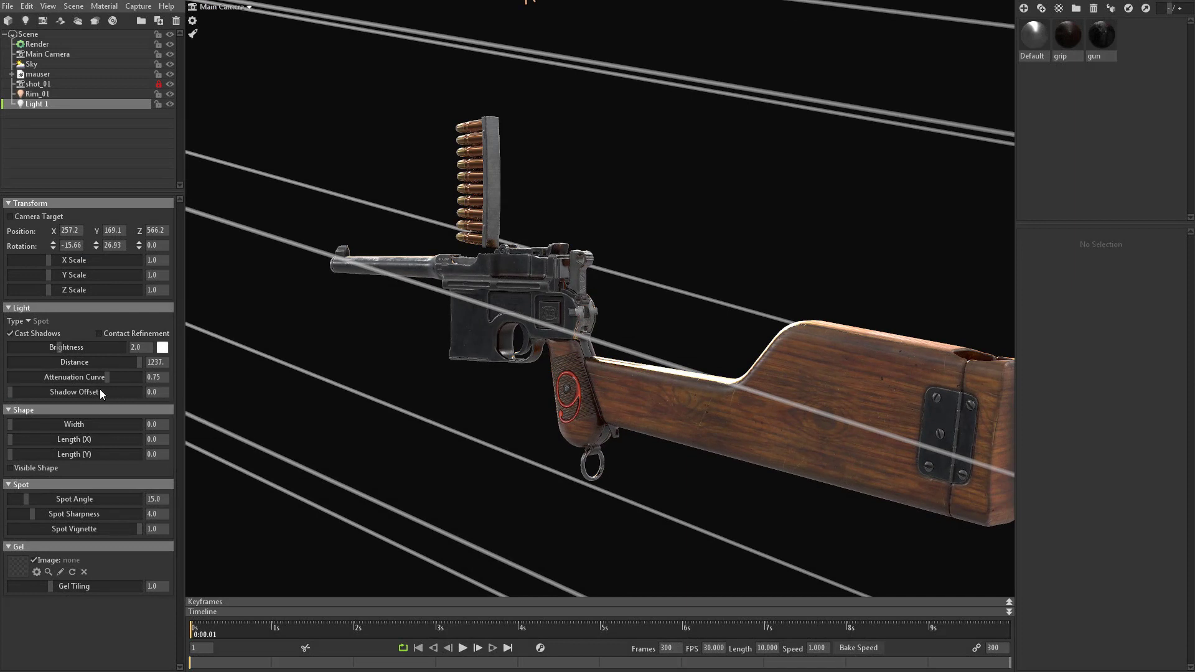
Switch to Marmoset Toolbag, set Light 1's brightness to 40, and view the scene through the shot_01 camera
left_click_drag(61, 347, 96, 331)
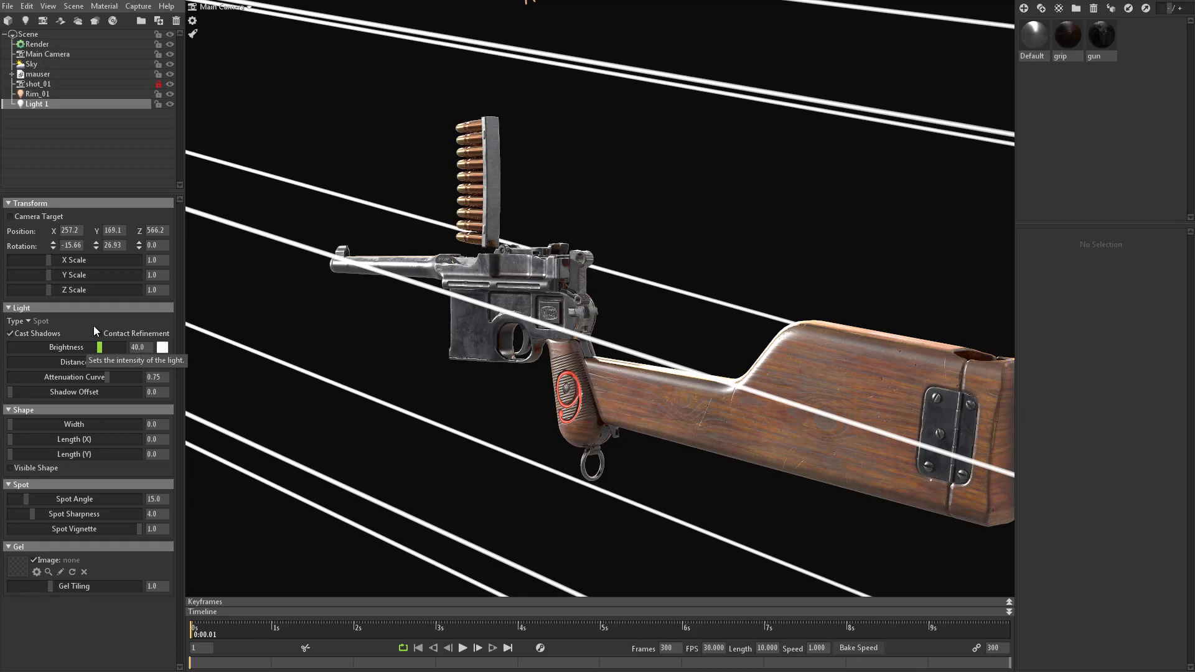
left_click(277, 19)
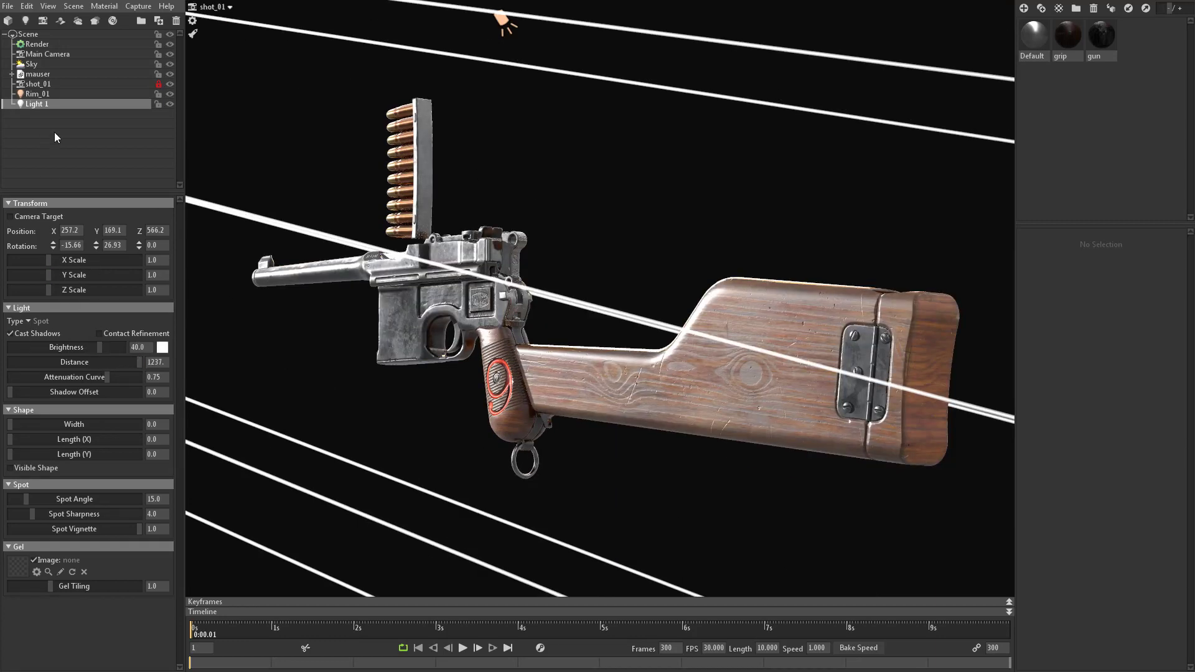
Compare the shot with Light 1 hidden and shown, and widen its spot angle to 24.23
left_click(170, 104)
left_click(171, 104)
mouse_move(27, 501)
left_mouse_down()
mouse_move(51, 499)
mouse_move(35, 499)
left_mouse_up()
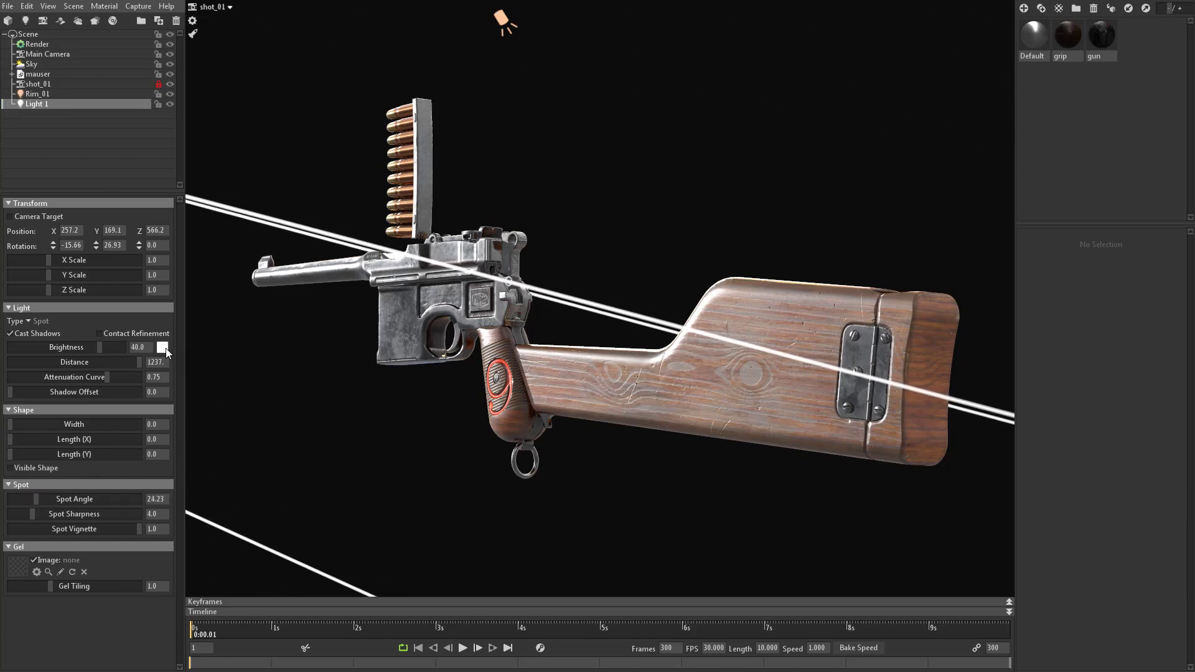